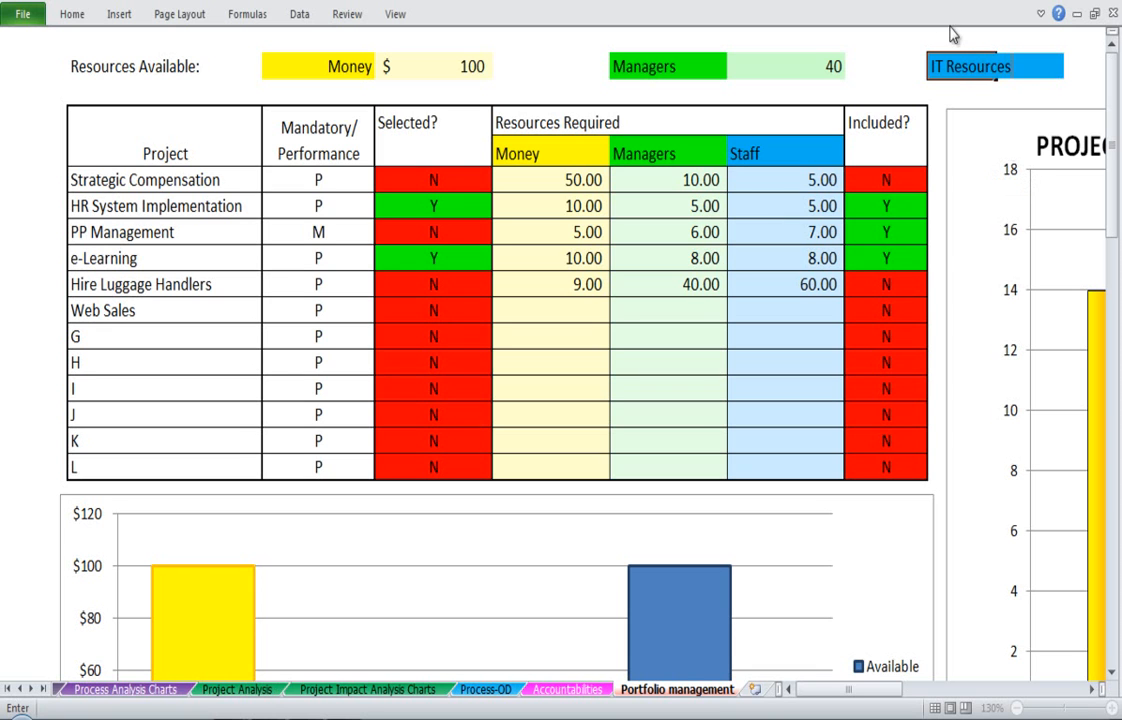
- Name the third available resource IT Resources and set its available amount to 50
{"action": "key", "text": "Return"}
{"action": "left_click", "coordinate": [1027, 70]}
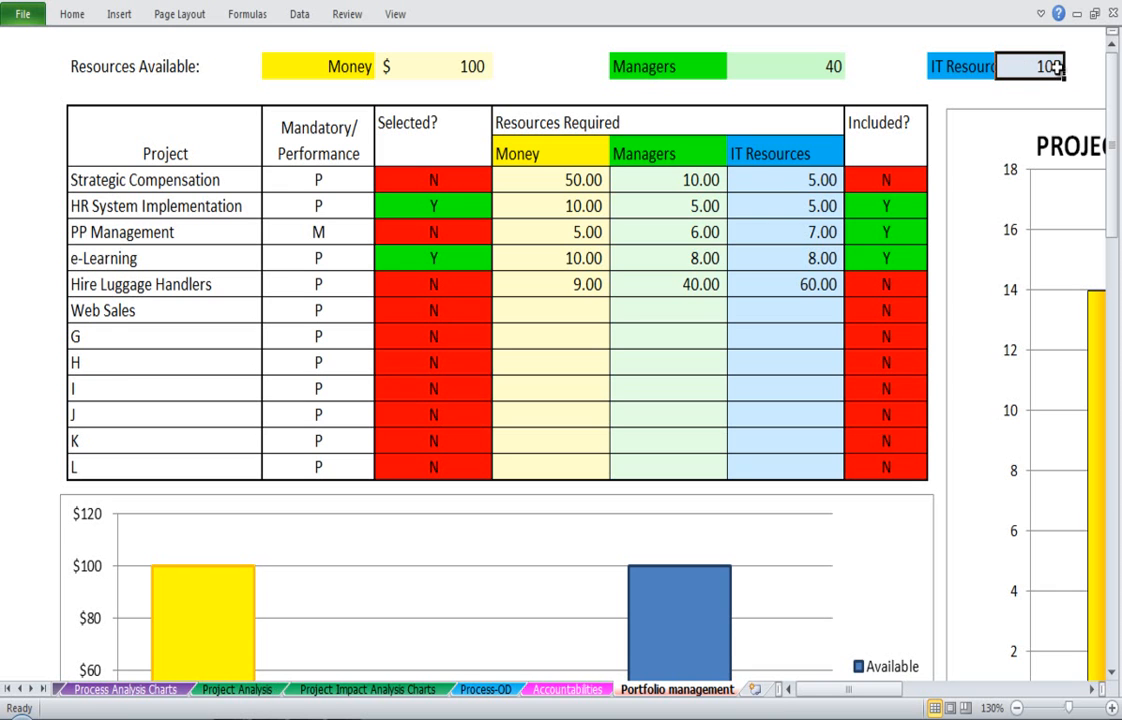
{"action": "type", "text": "50"}
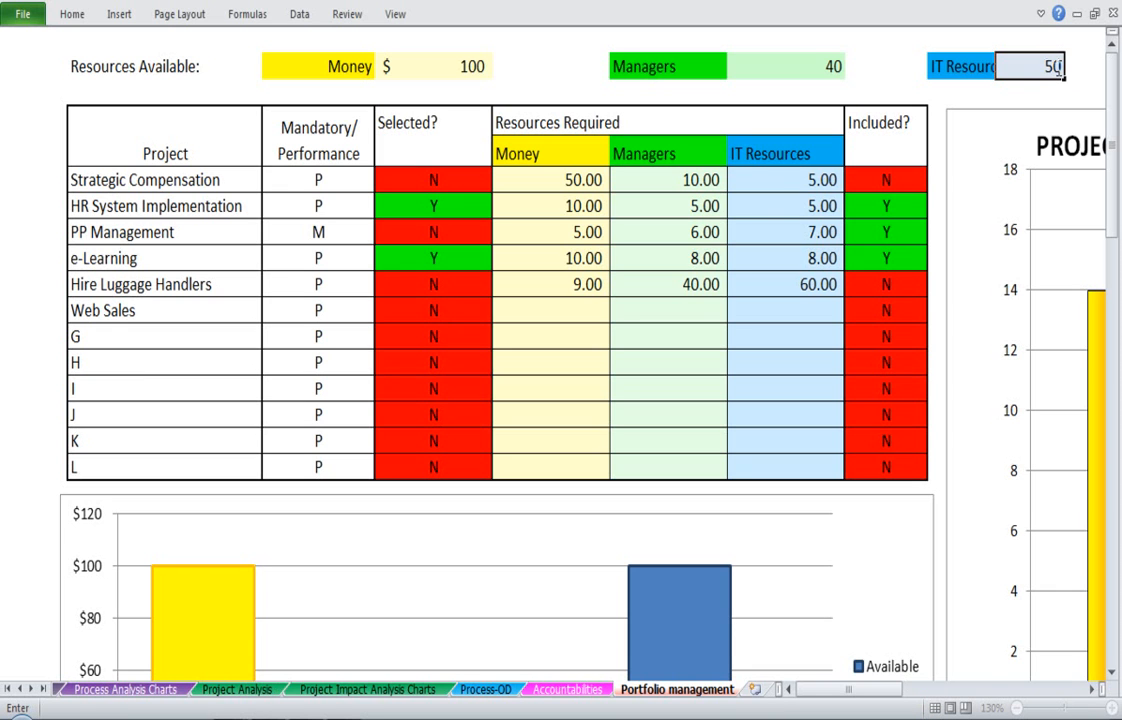
{"action": "key", "text": "Return"}
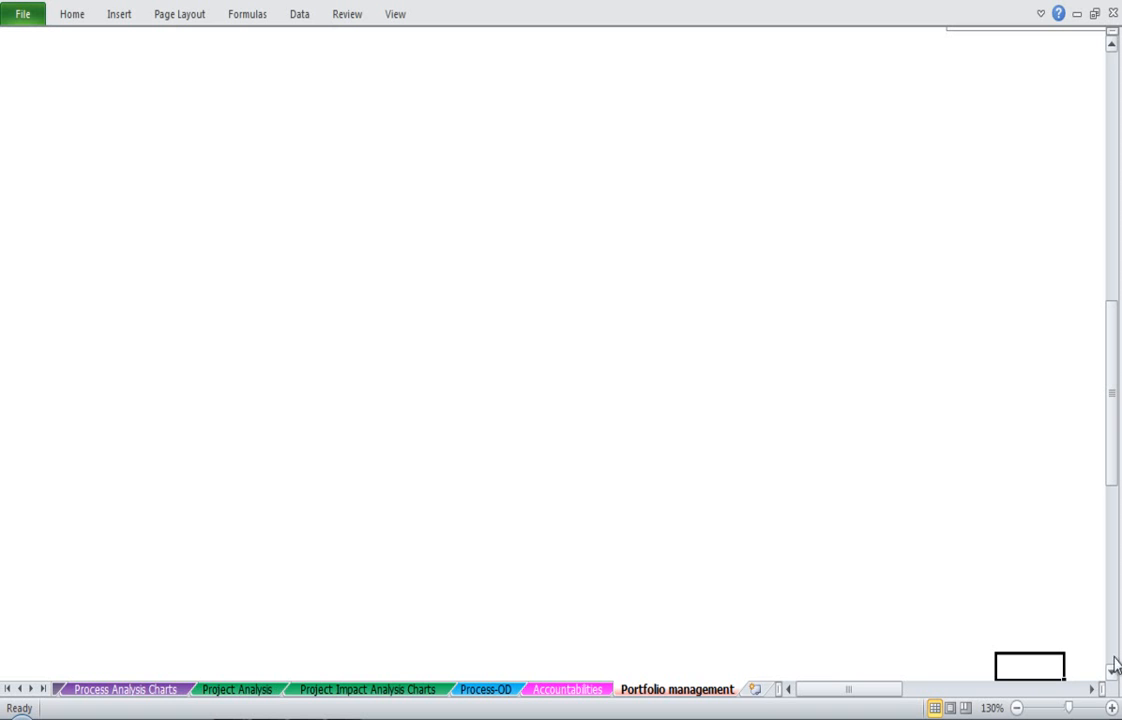
- Set the Mandatory/Performance value of the Strategic Compensation project to M
{"action": "left_click_drag", "start_coordinate": [1114, 490], "coordinate": [1115, 118]}
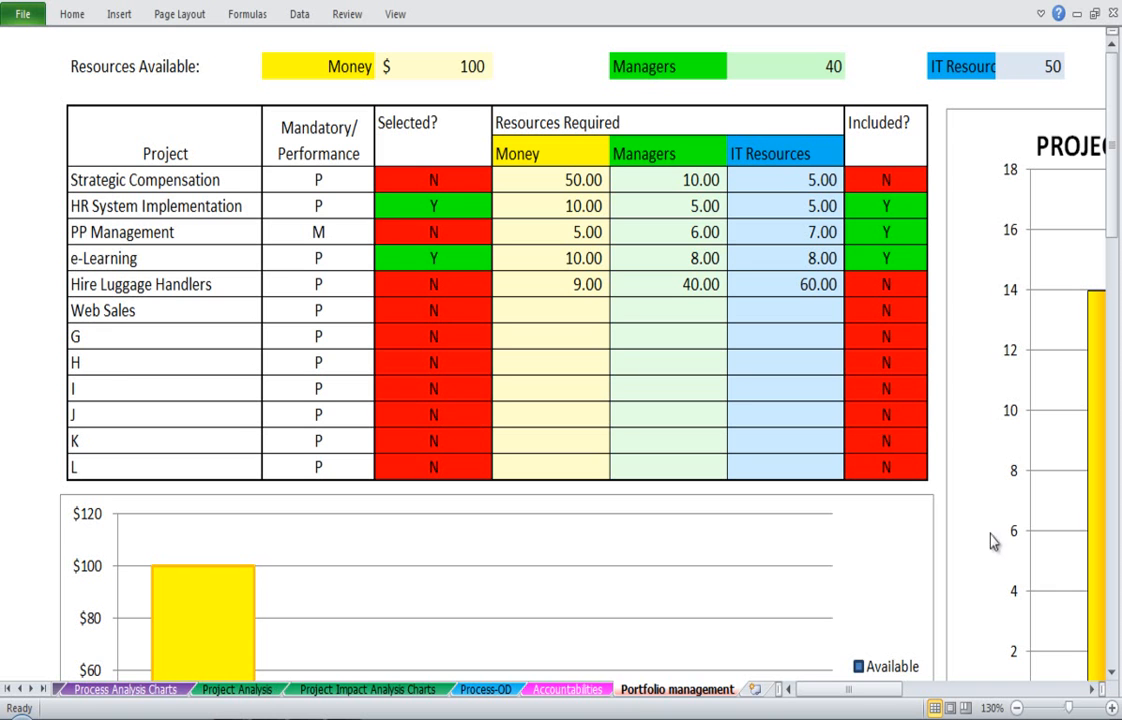
{"action": "mouse_move", "coordinate": [1115, 255]}
{"action": "left_mouse_down"}
{"action": "mouse_move", "coordinate": [1111, 322]}
{"action": "mouse_move", "coordinate": [1113, 258]}
{"action": "left_mouse_up"}
{"action": "left_click", "coordinate": [308, 178]}
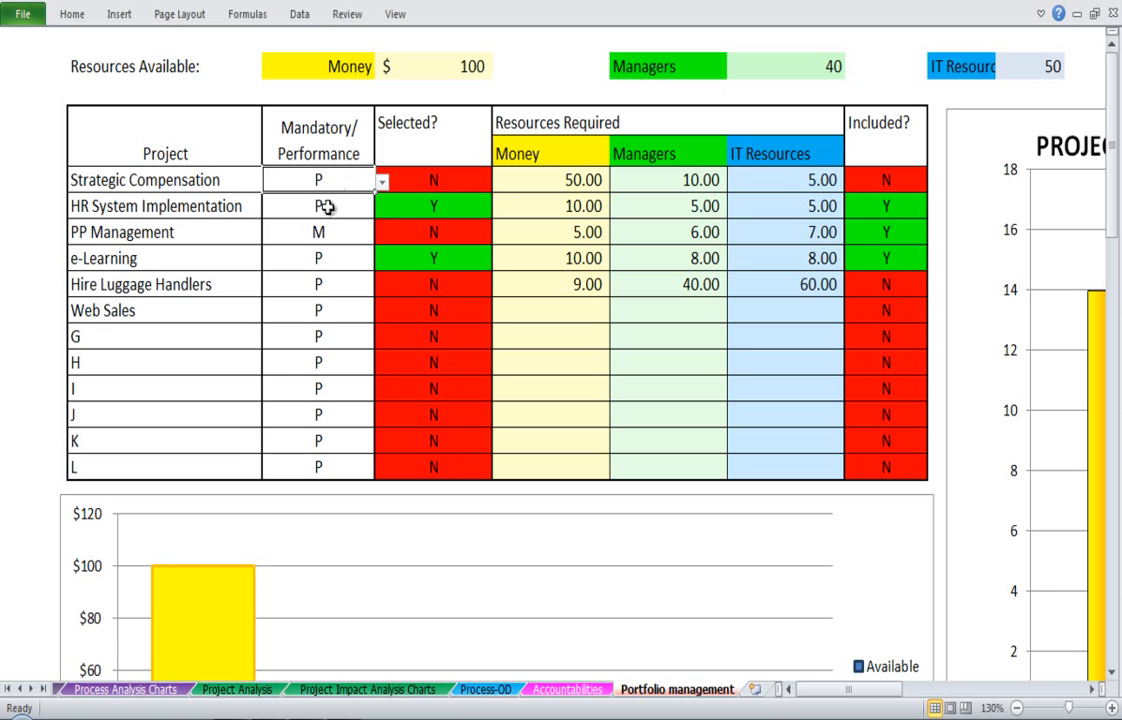
{"action": "left_click", "coordinate": [381, 182]}
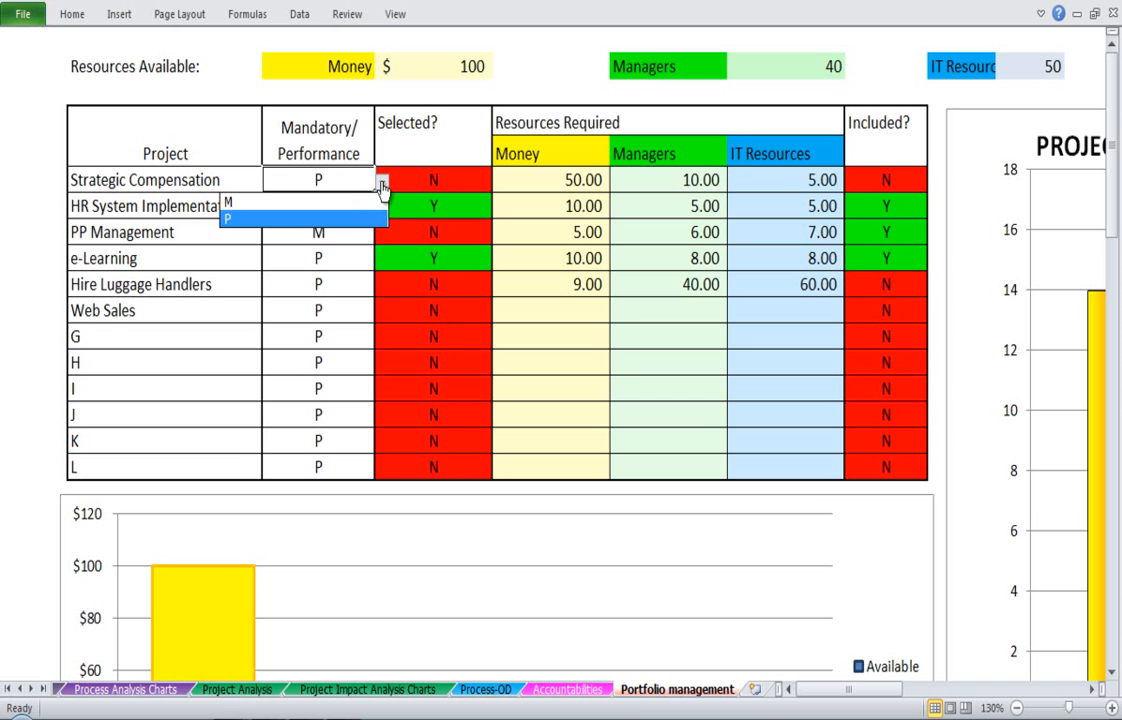
{"action": "left_click", "coordinate": [330, 205]}
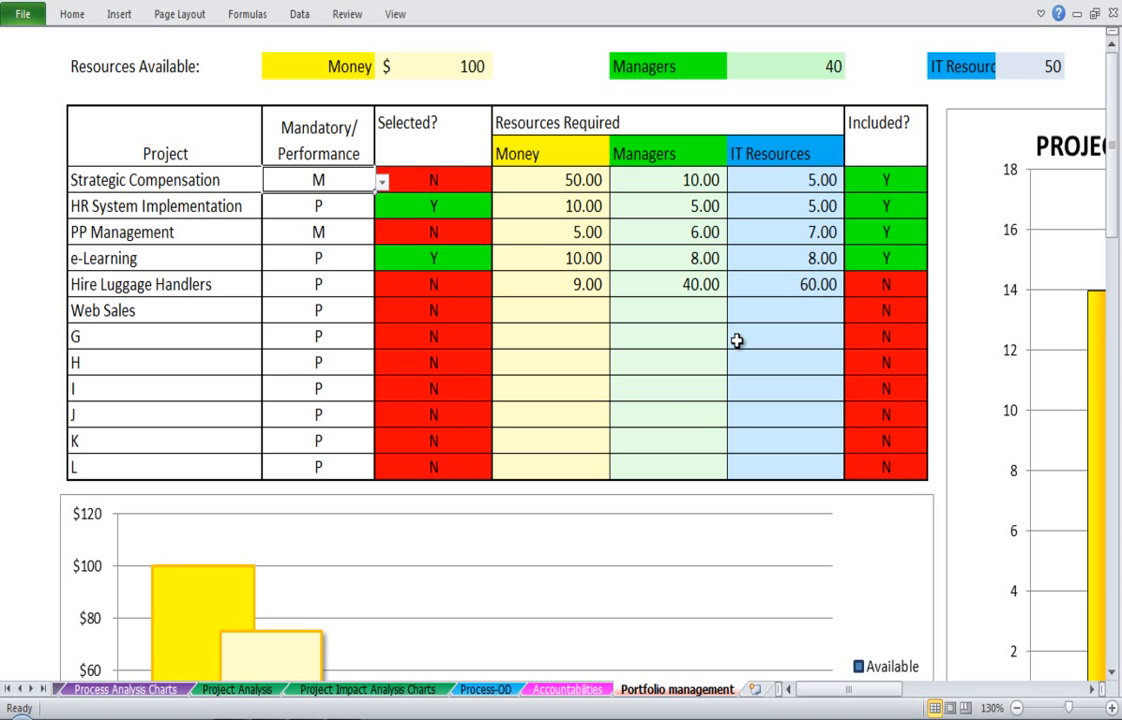
- Consult the Project Analysis sheet and set Strategic Compensation back to P on the Portfolio management sheet
{"action": "left_click", "coordinate": [237, 690]}
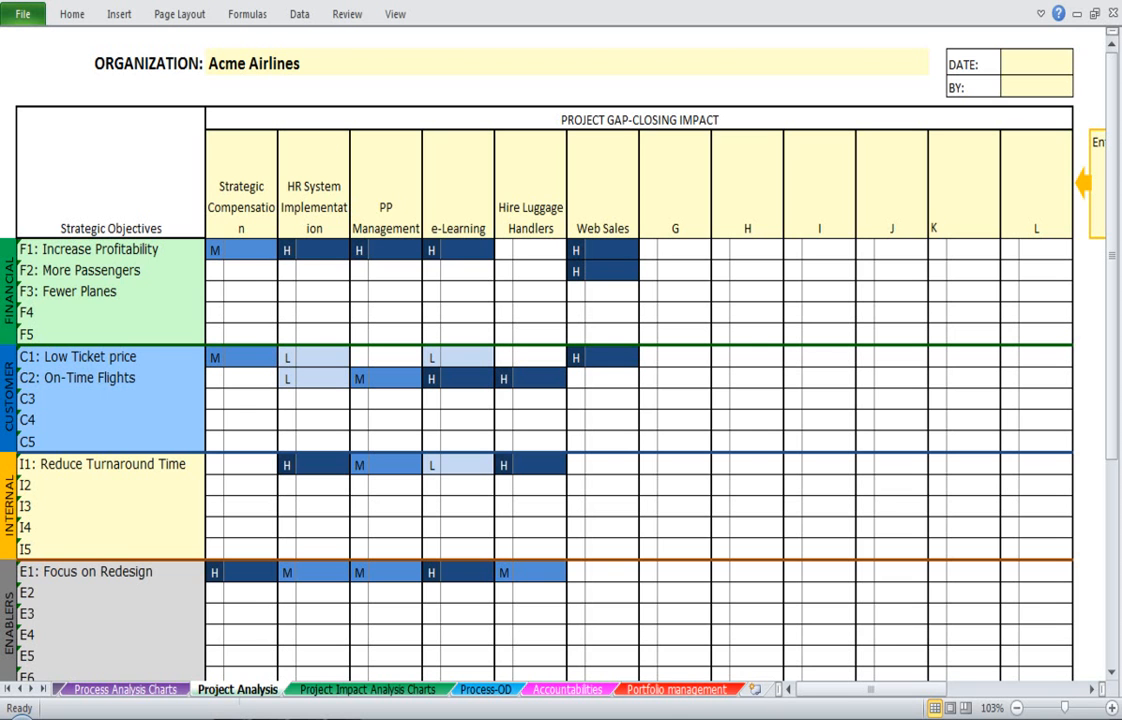
{"action": "left_click", "coordinate": [672, 690]}
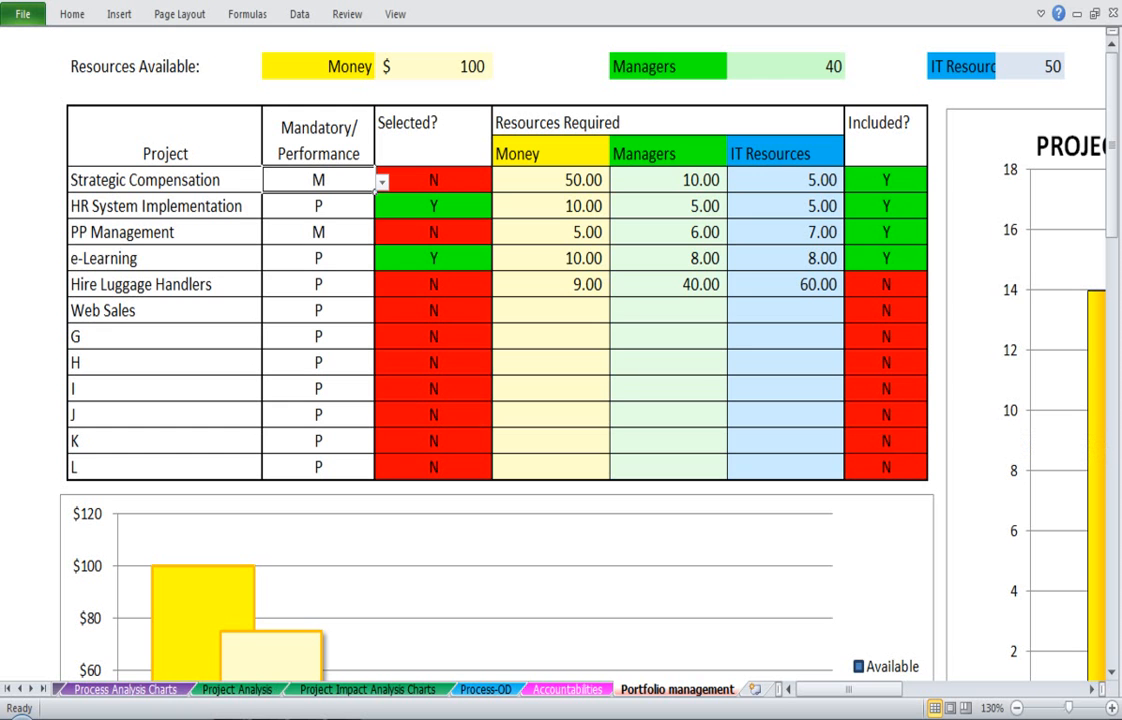
{"action": "left_click", "coordinate": [1046, 709]}
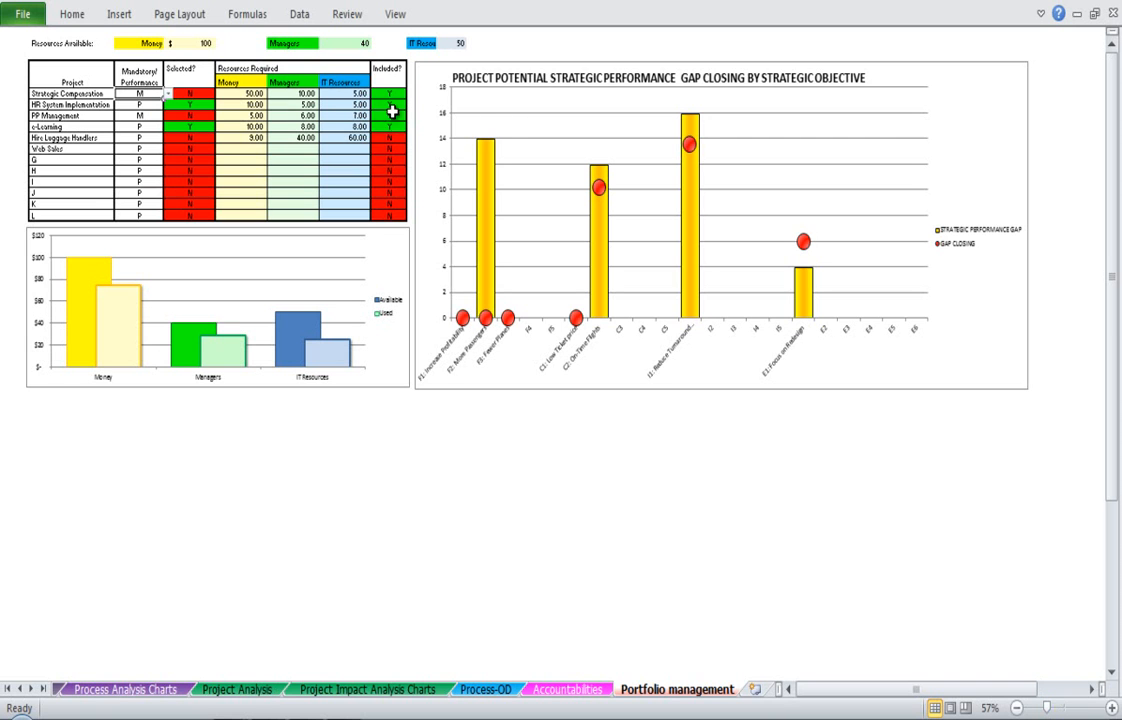
{"action": "left_click", "coordinate": [167, 93]}
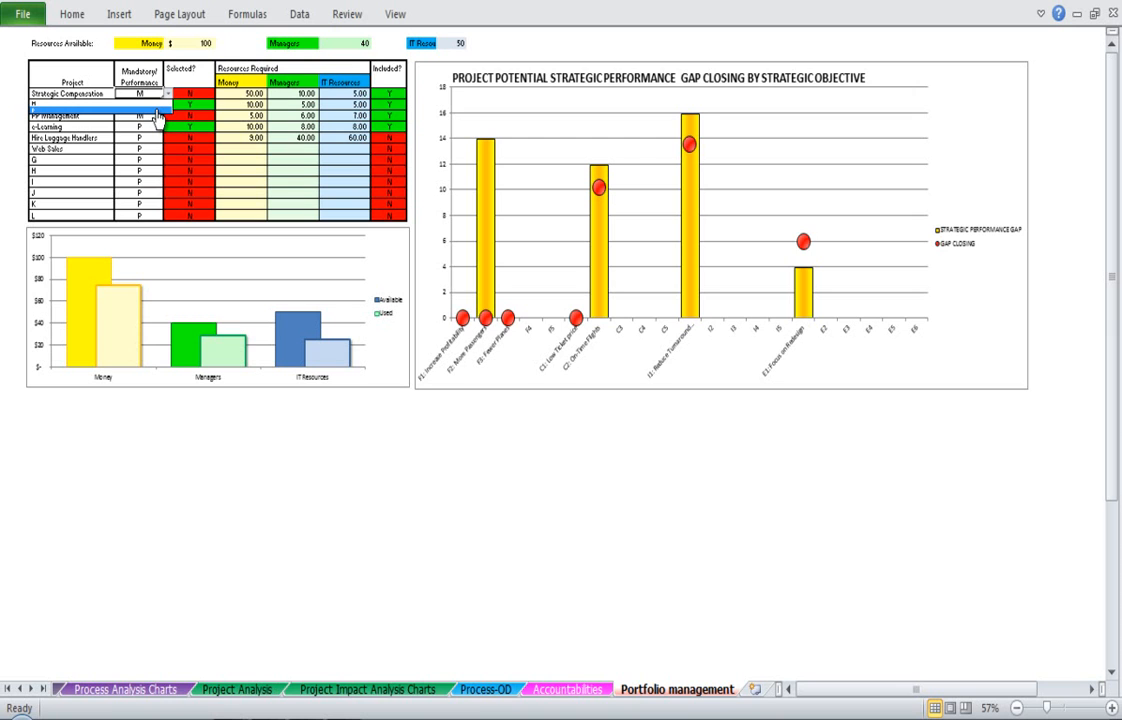
{"action": "left_click", "coordinate": [156, 111]}
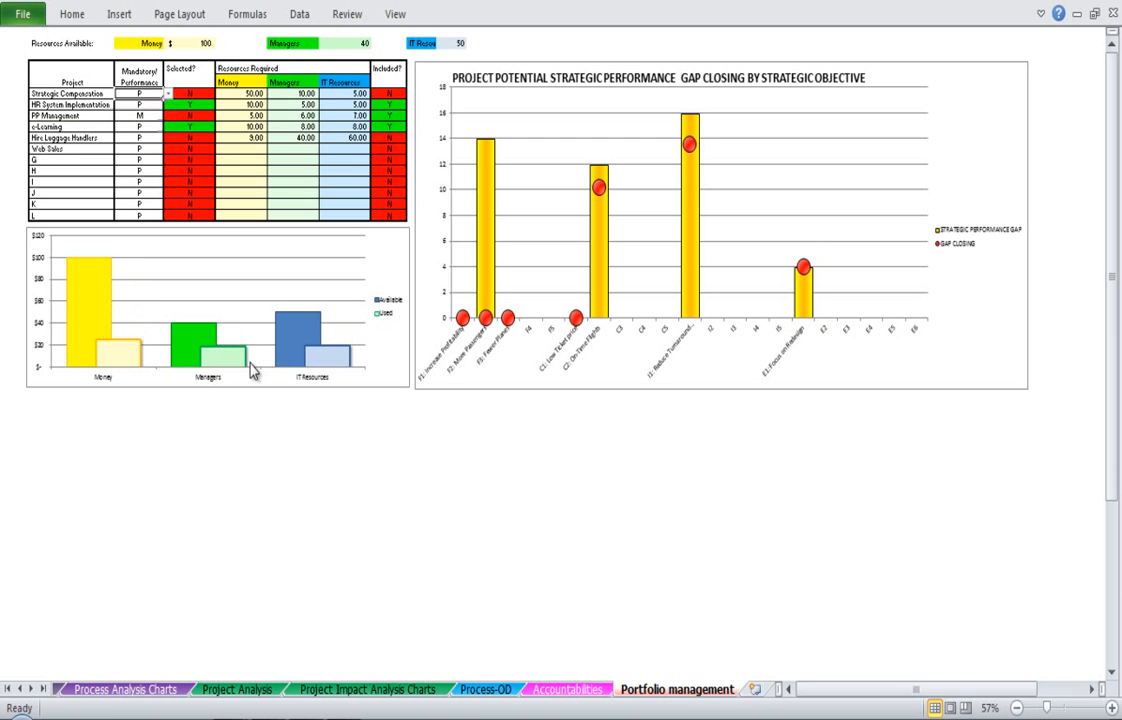
{"action": "left_click", "coordinate": [169, 94]}
{"action": "left_click", "coordinate": [169, 94]}
- Mark the Strategic Compensation project as selected with Y
{"action": "left_click", "coordinate": [186, 96]}
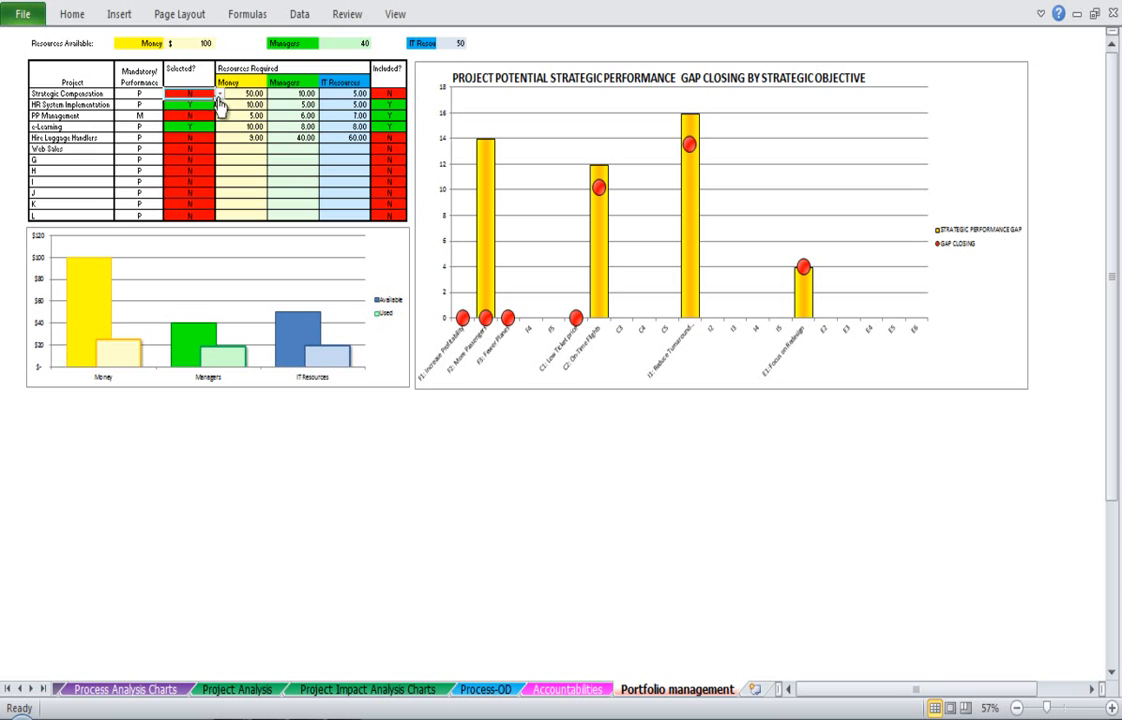
{"action": "left_click", "coordinate": [219, 94]}
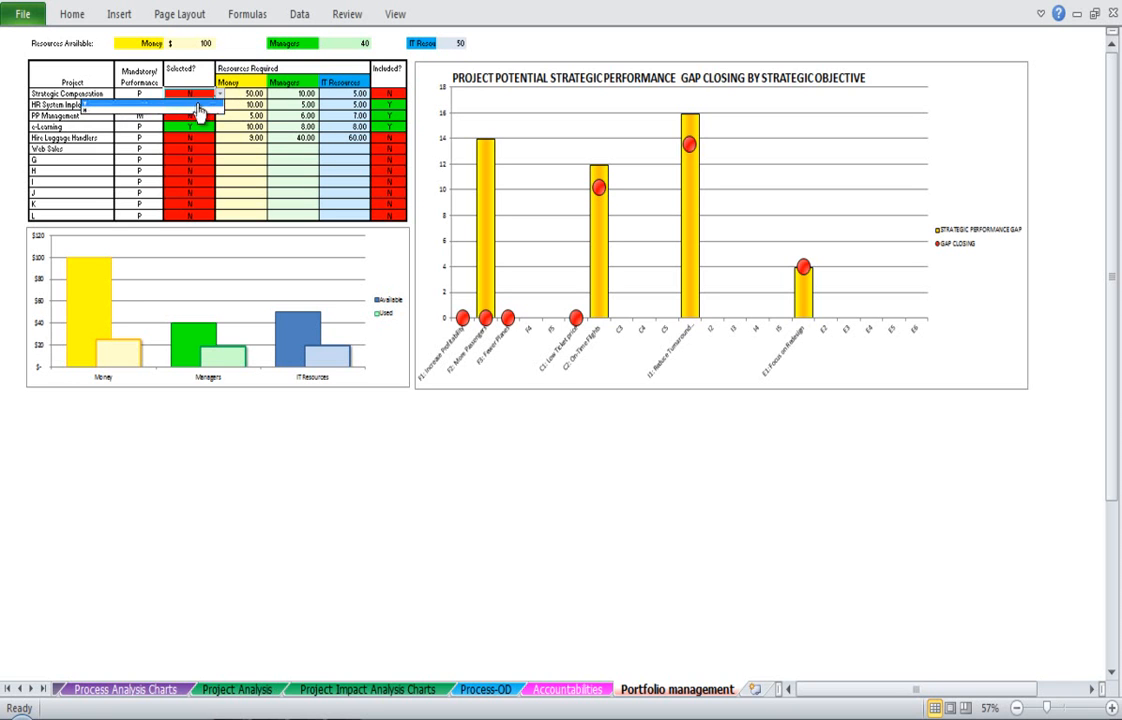
{"action": "left_click", "coordinate": [200, 108]}
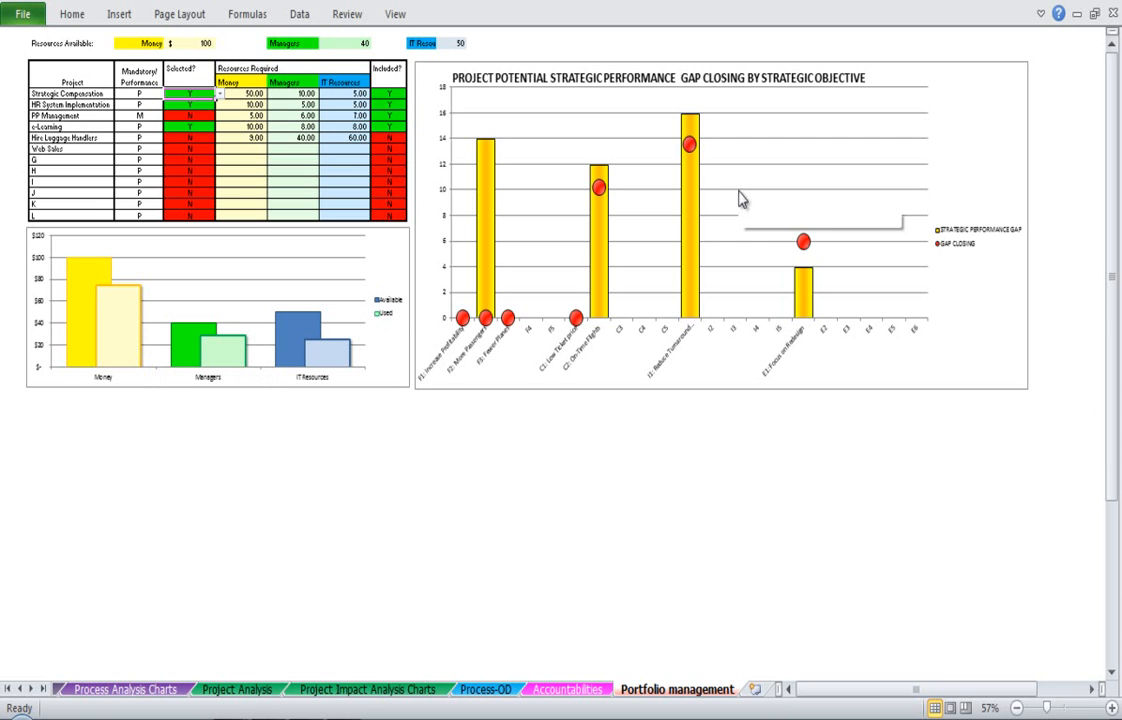
- Check the Project Impact Analysis Charts sheet and mark PP Management as selected with Y on the Portfolio management sheet
{"action": "left_click", "coordinate": [178, 116]}
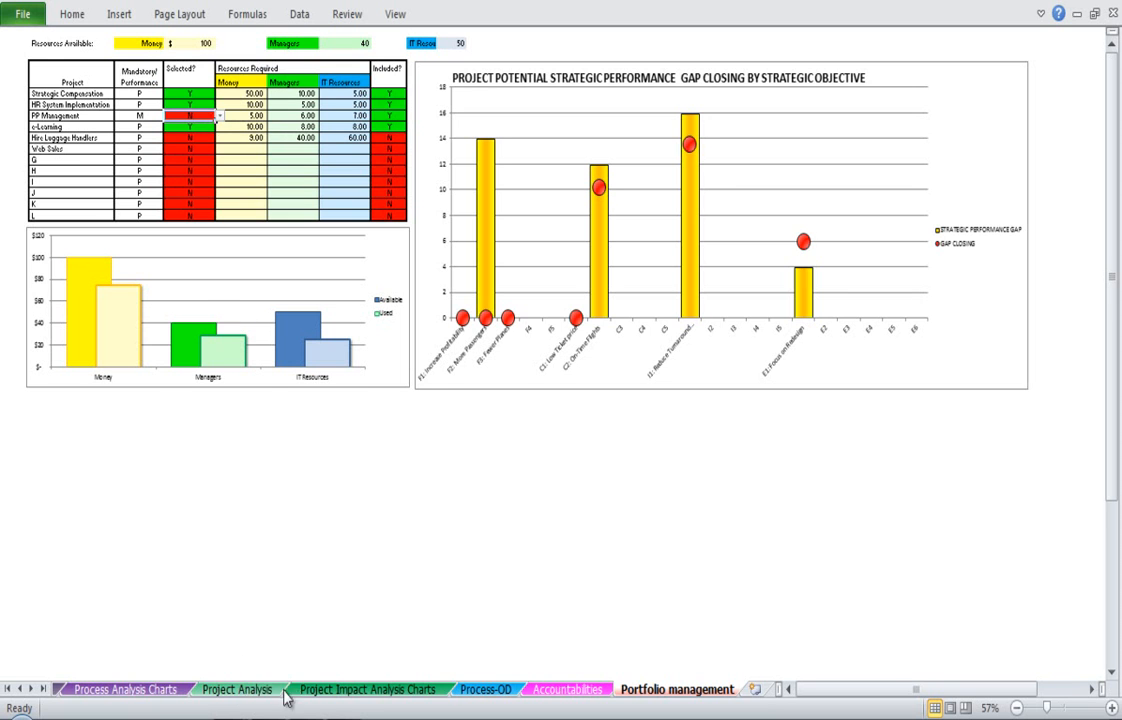
{"action": "left_click", "coordinate": [316, 692]}
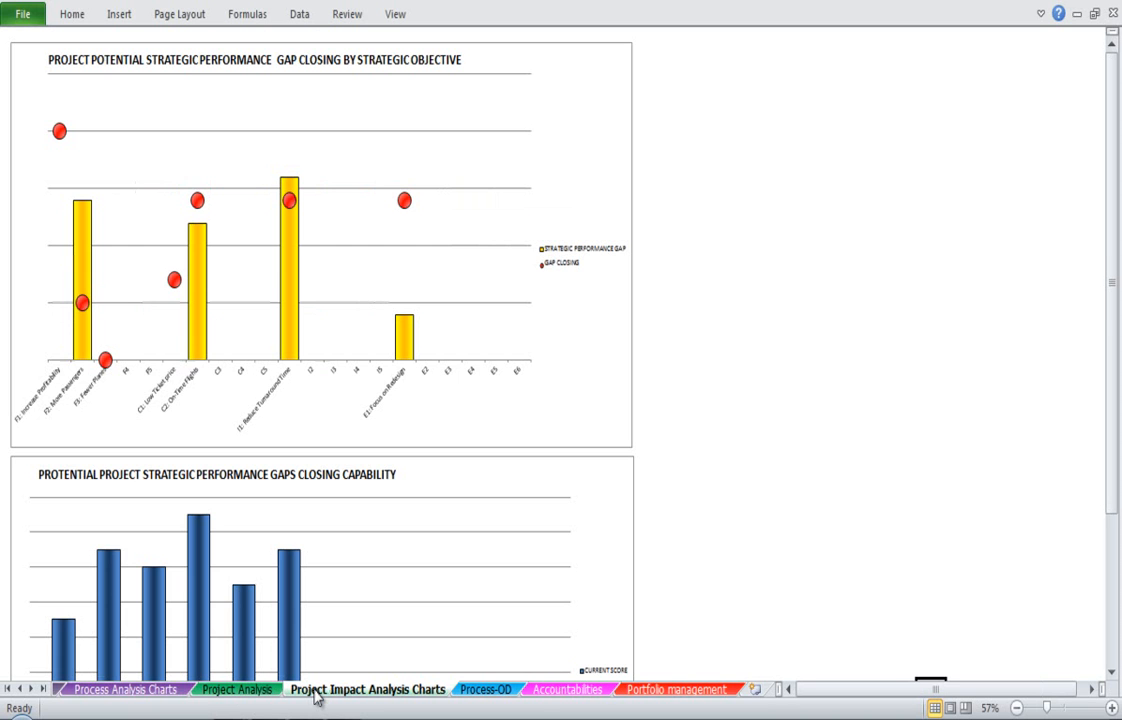
{"action": "left_click", "coordinate": [677, 690]}
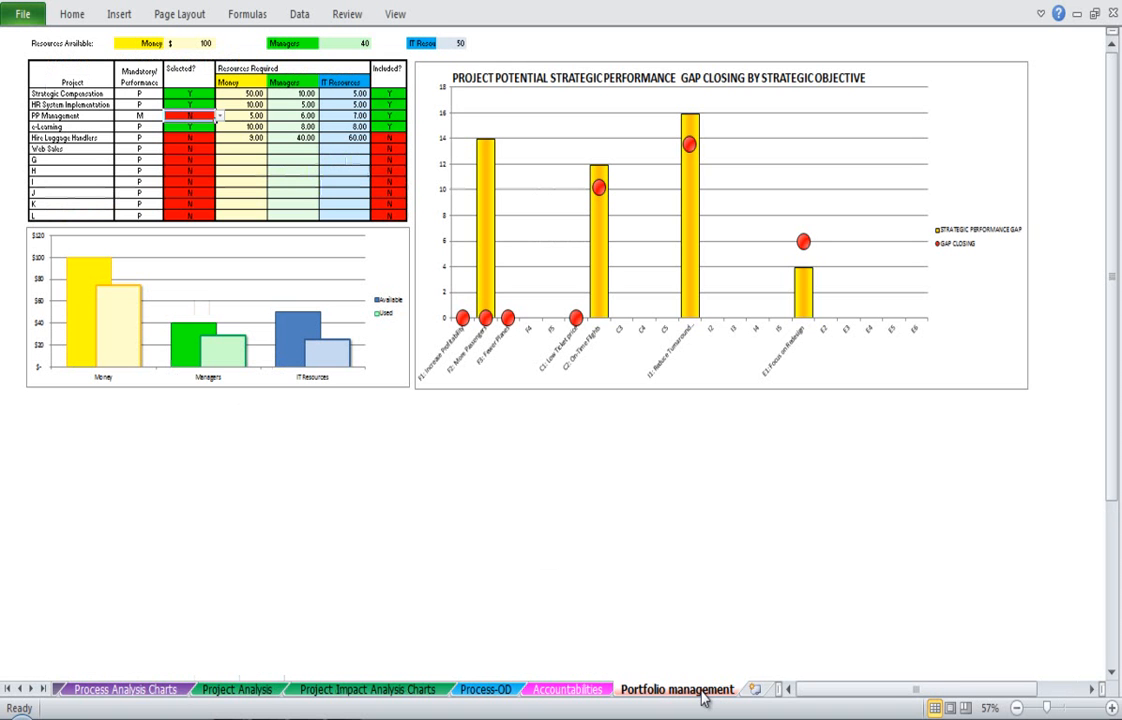
{"action": "left_click", "coordinate": [218, 116]}
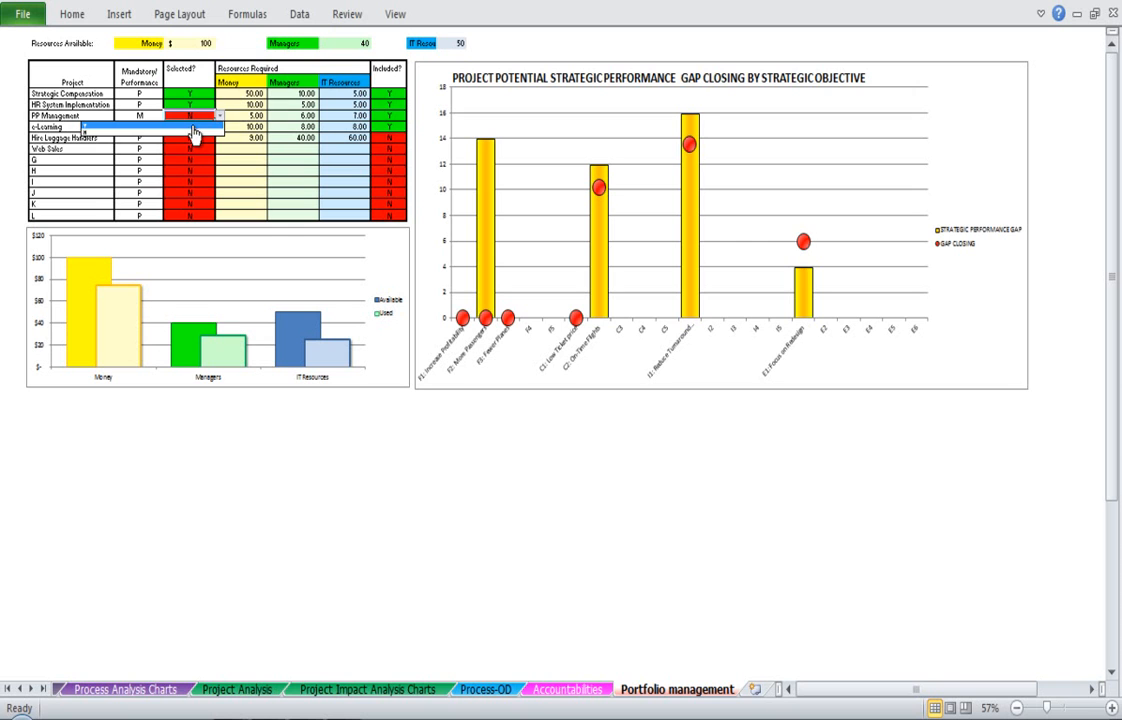
{"action": "left_click", "coordinate": [194, 128]}
- Mark the Hire Luggage Handlers project as selected with Y
{"action": "left_click", "coordinate": [203, 141]}
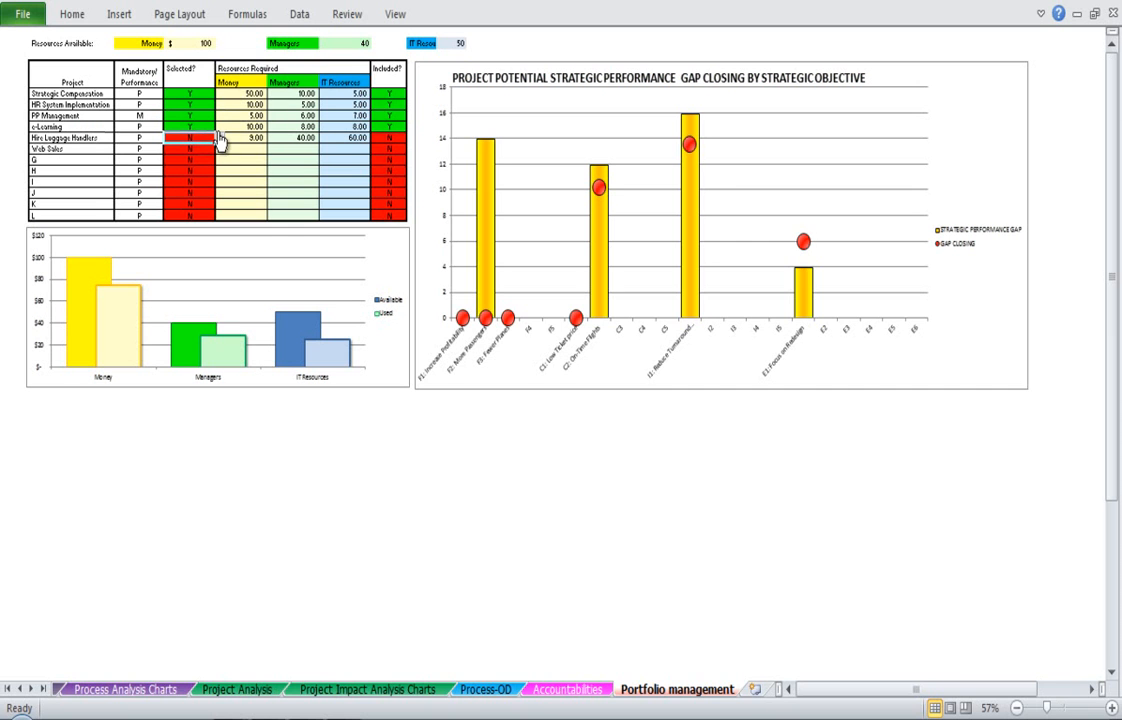
{"action": "left_click", "coordinate": [221, 140]}
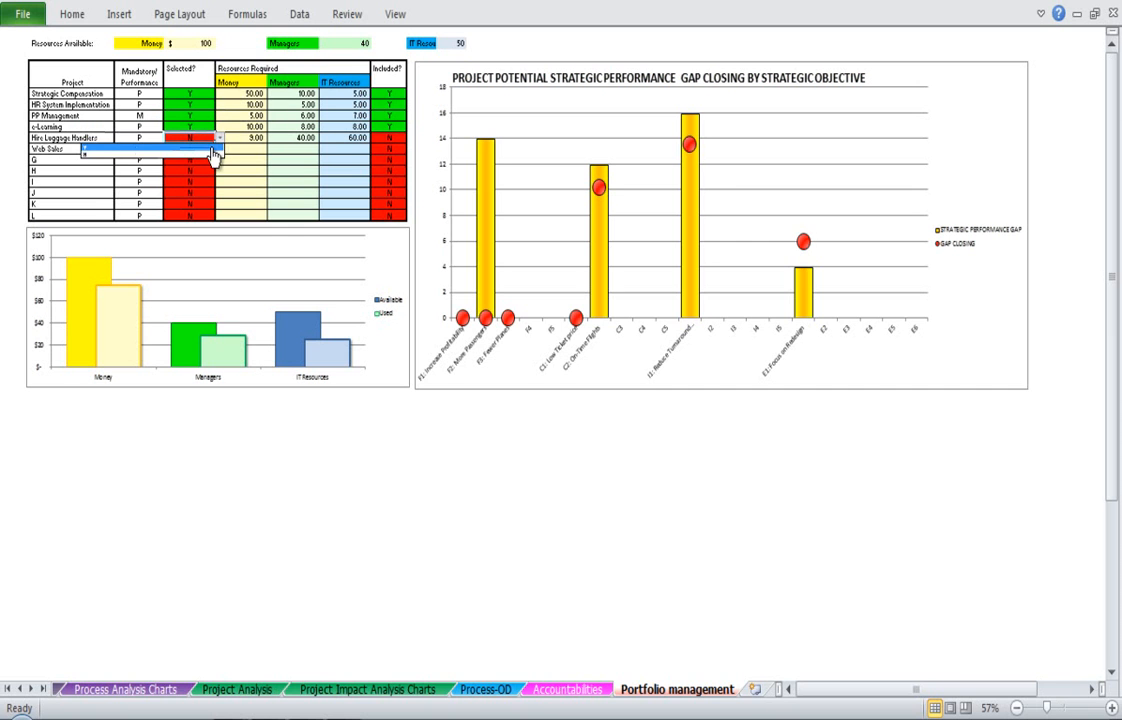
{"action": "left_click", "coordinate": [212, 157]}
- Mark the Web Sales project as selected with Y
{"action": "left_click", "coordinate": [206, 151]}
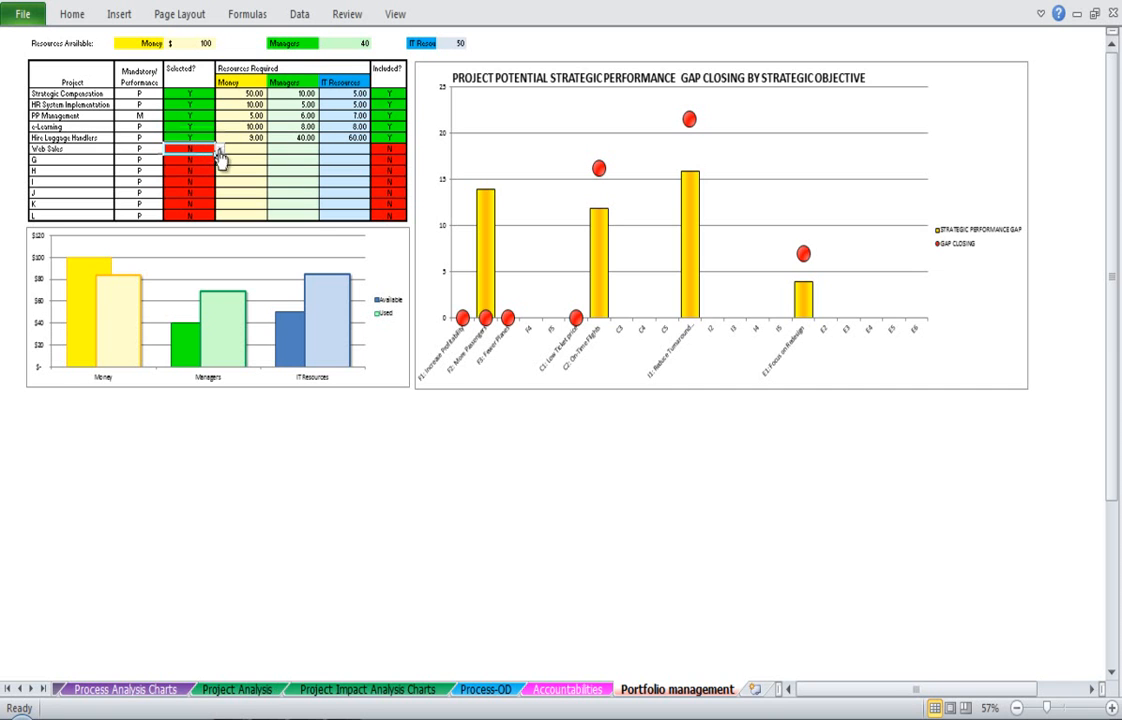
{"action": "left_click", "coordinate": [220, 148]}
{"action": "left_click", "coordinate": [210, 159]}
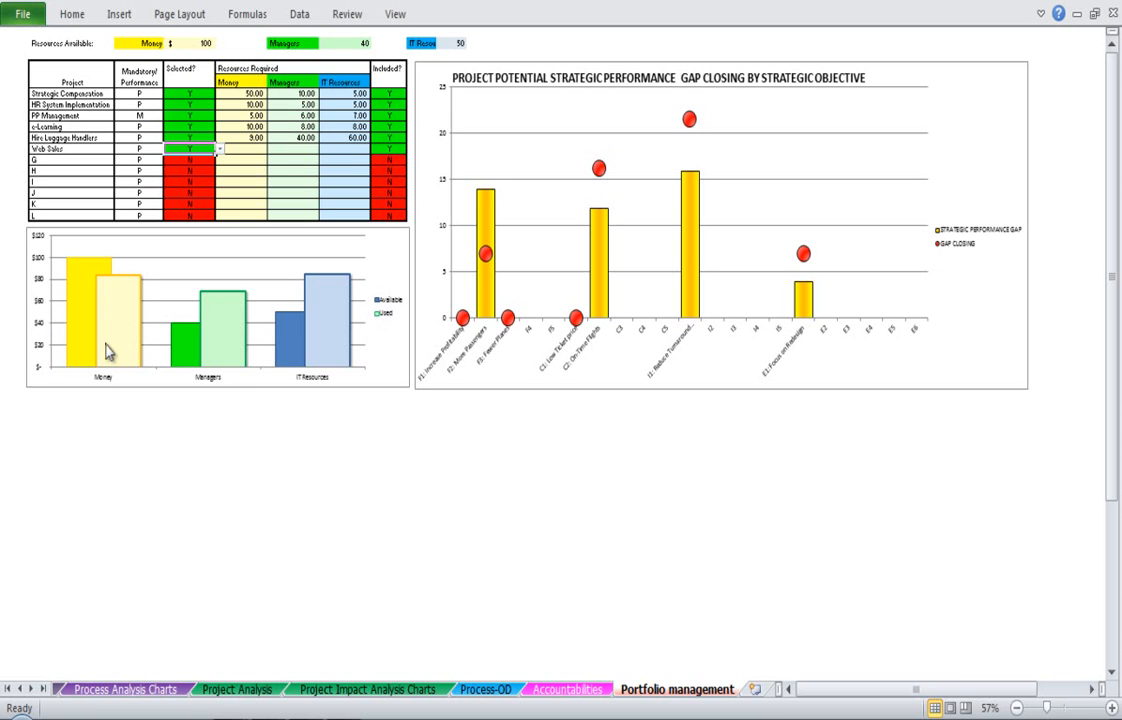
- Compare available and used resources in the chart and set Hire Luggage Handlers' Selected value back to N
{"action": "mouse_move", "coordinate": [110, 312]}
{"action": "mouse_move", "coordinate": [211, 368]}
{"action": "left_click", "coordinate": [347, 139]}
{"action": "left_click", "coordinate": [180, 137]}
{"action": "left_click", "coordinate": [220, 141]}
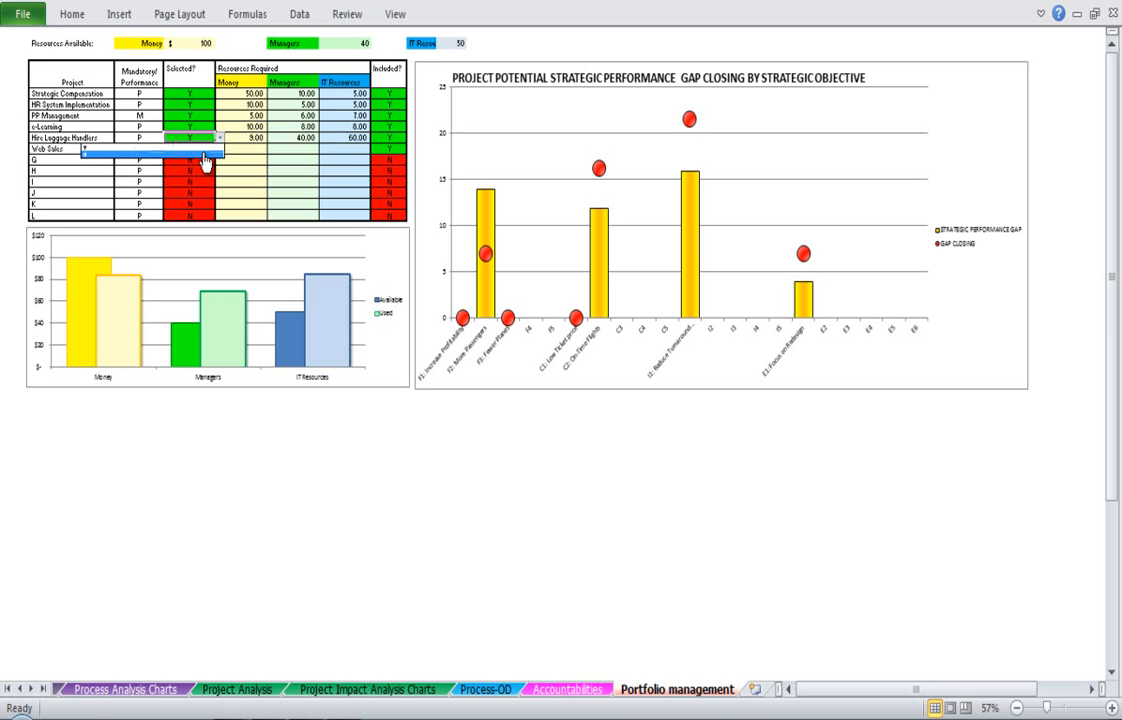
{"action": "left_click", "coordinate": [204, 158]}
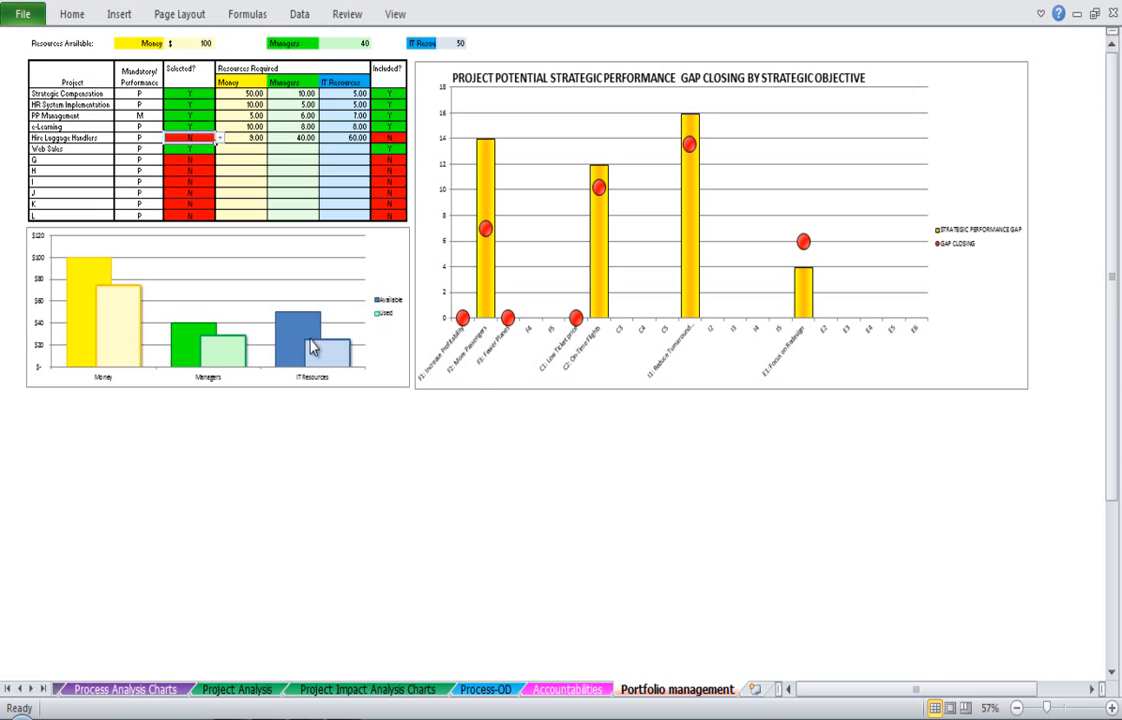